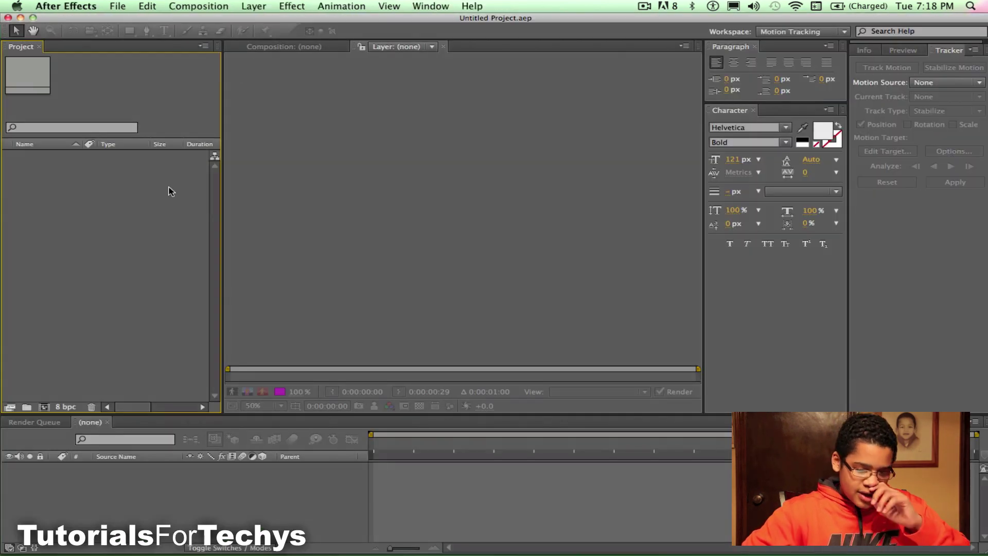
Start a file import and browse into the first Action Essentials disk folder
right_click(117, 283)
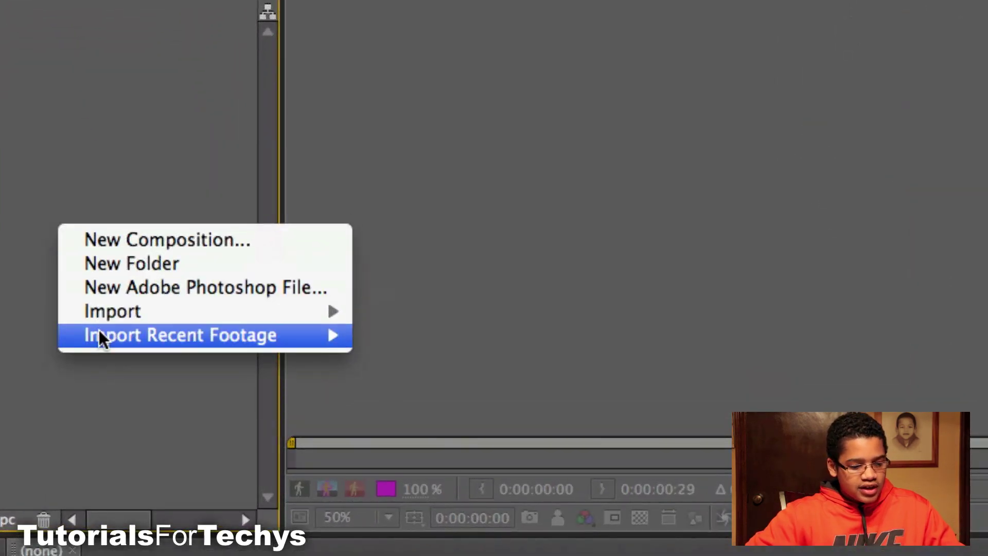
mouse_move(147, 327)
click(472, 309)
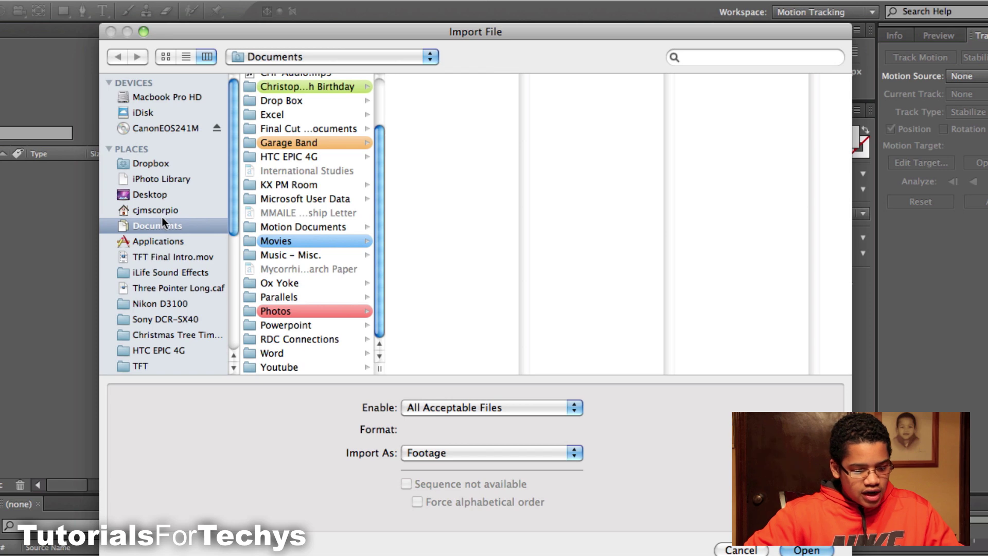
scroll(364, 247, up, 5)
click(328, 107)
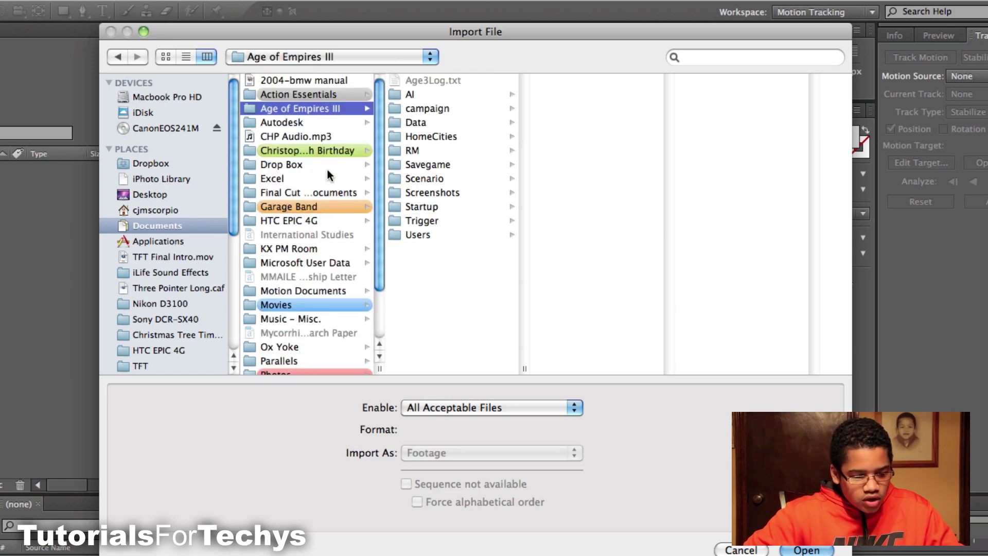
click(326, 95)
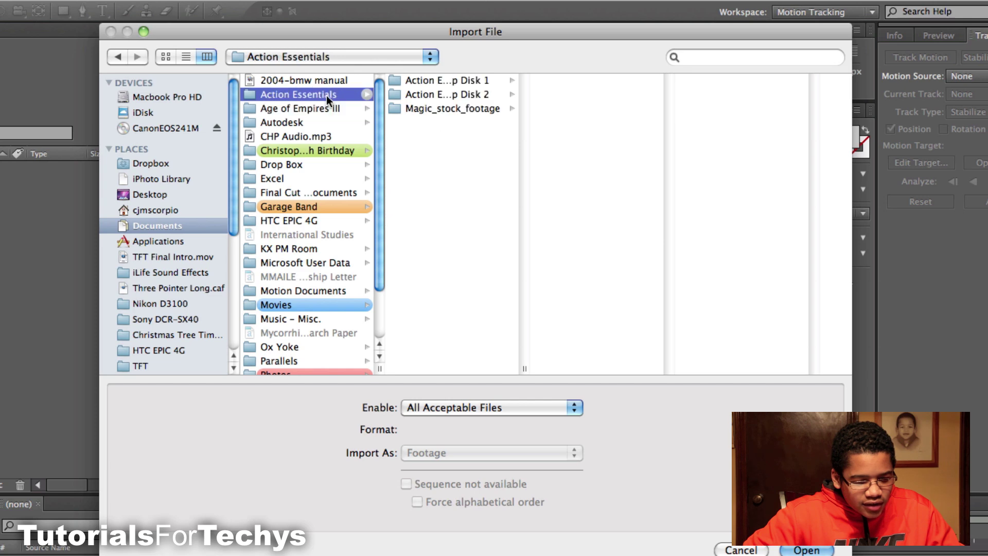
click(430, 93)
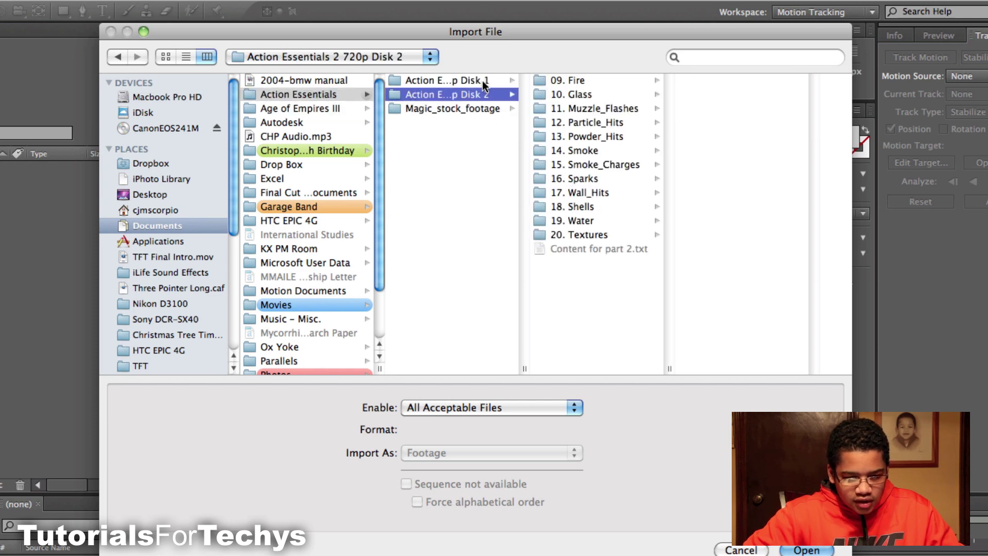
click(443, 80)
Go through Tutorials > FOOTAGE and import Machine_Gun.mov into the project
click(591, 206)
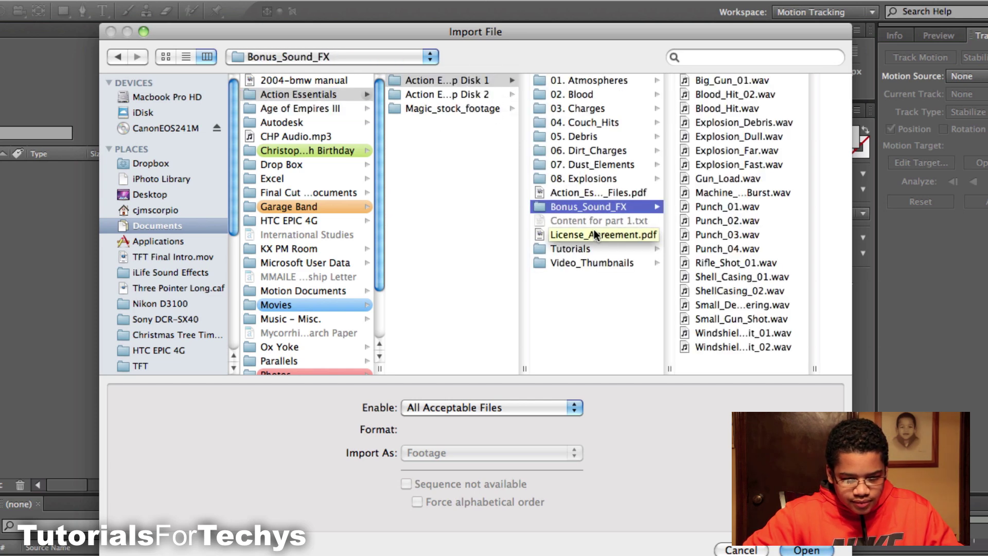
click(596, 249)
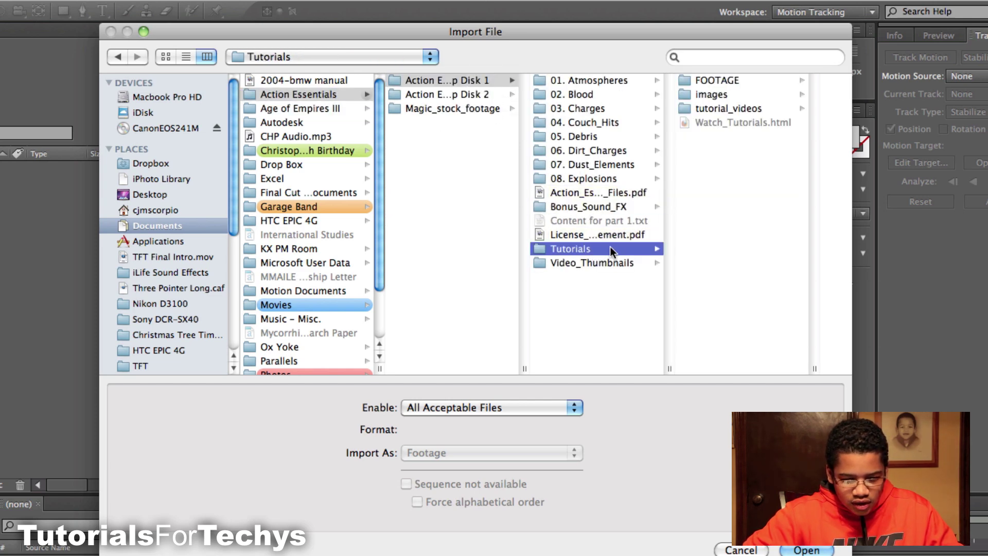
click(700, 94)
click(679, 84)
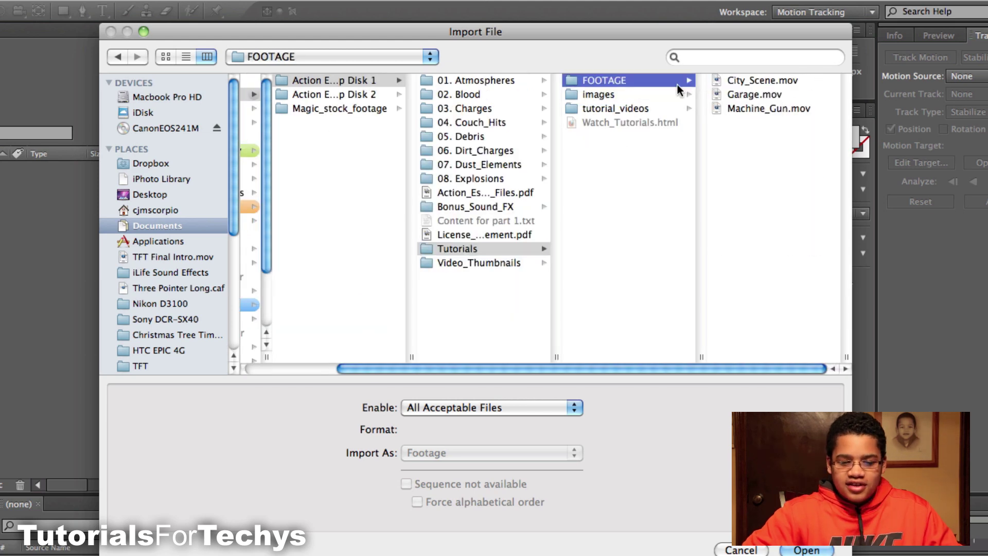
click(752, 80)
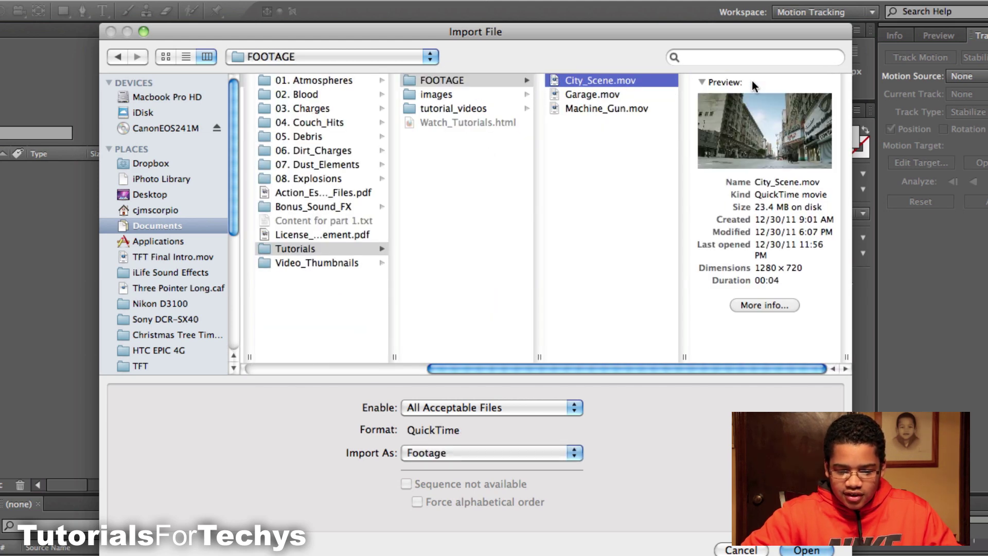
click(642, 96)
click(639, 106)
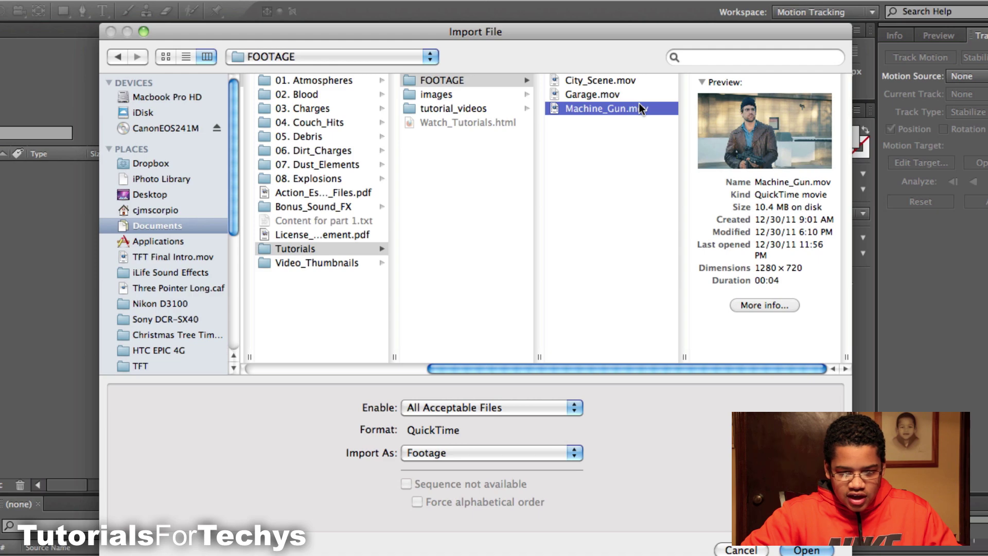
double_click(638, 107)
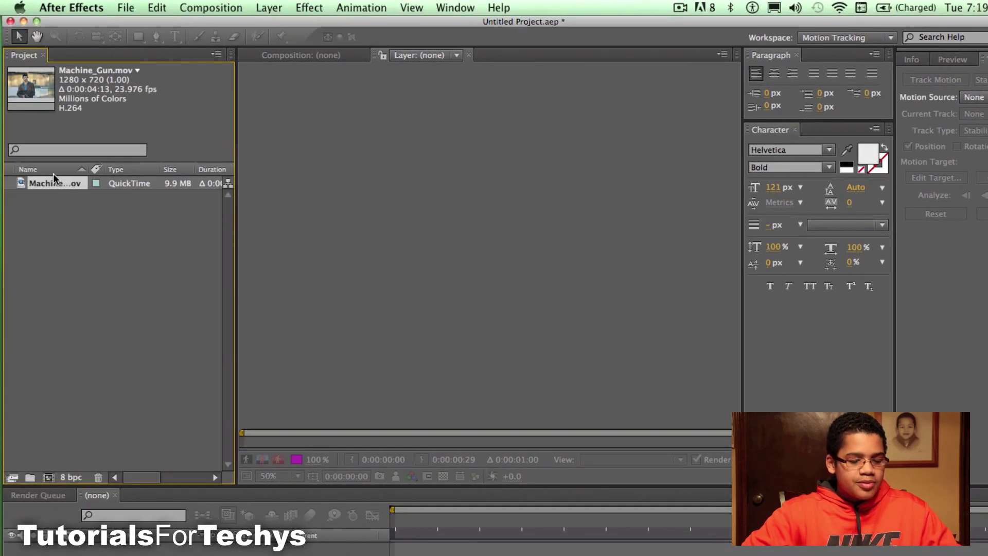
Drag Machine_Gun.mov into the Timeline to build a Machine_Gun composition from it
drag(52, 183, 67, 555)
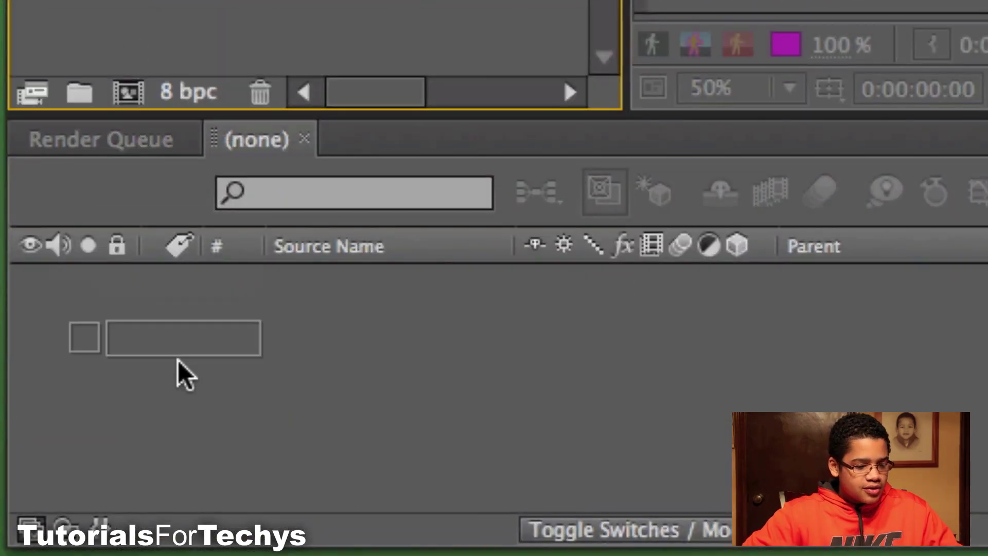
drag(178, 360, 180, 363)
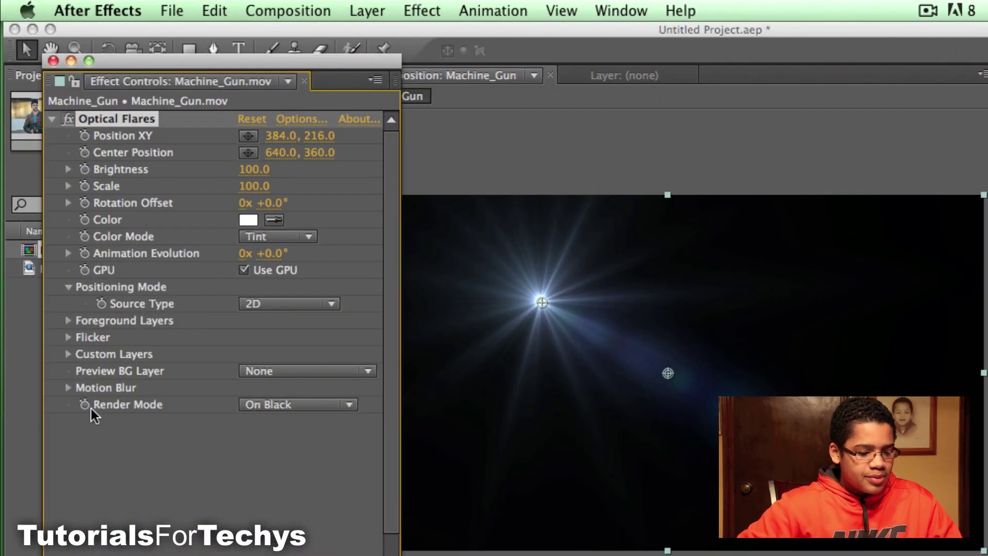
Render the flare Over Original and scrub its Brightness to 340
click(288, 409)
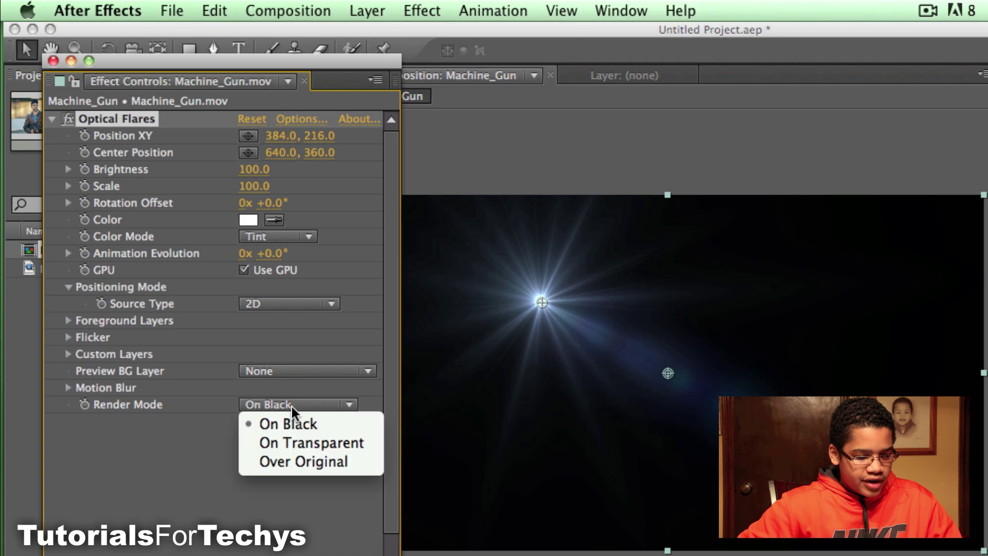
click(317, 456)
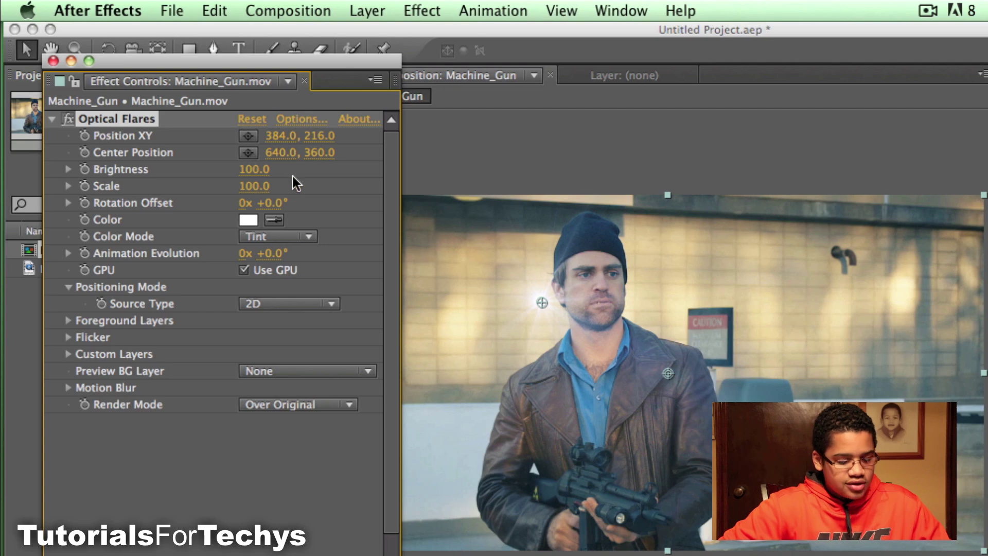
drag(242, 167, 529, 170)
mouse_move(825, 237)
mouse_down()
mouse_move(267, 197)
mouse_move(295, 207)
mouse_move(426, 209)
mouse_move(175, 201)
mouse_up()
Switch the flare's Color Mode to Multiply and bring up its colour picker
click(264, 234)
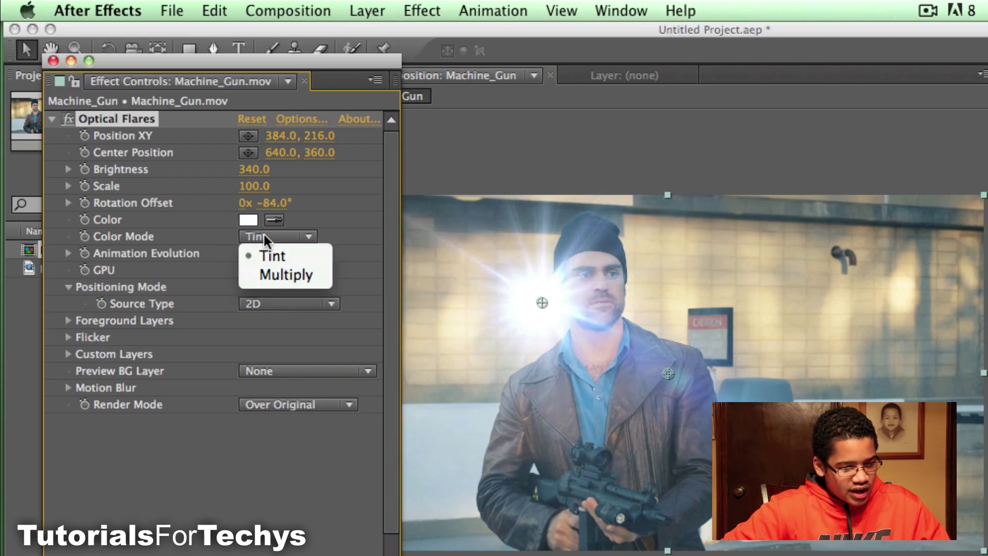
click(292, 281)
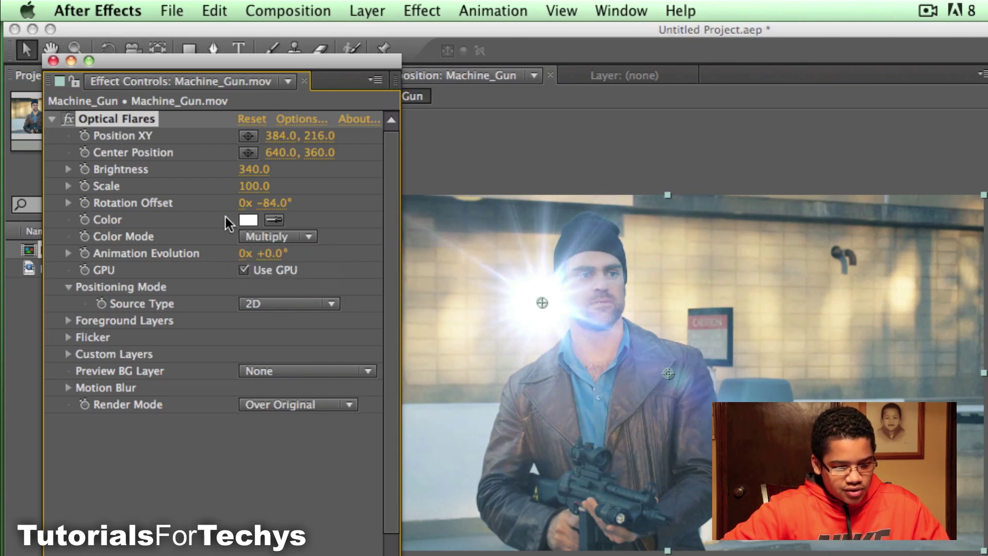
click(246, 220)
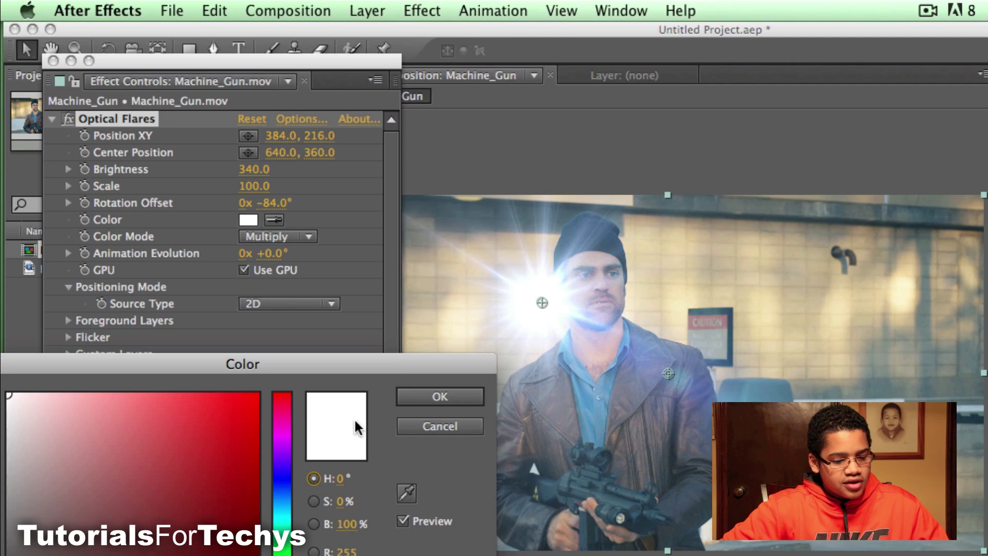
Sample the blue shirt for a steel blue (5088AC) flare colour, keeping source type 2D
click(406, 492)
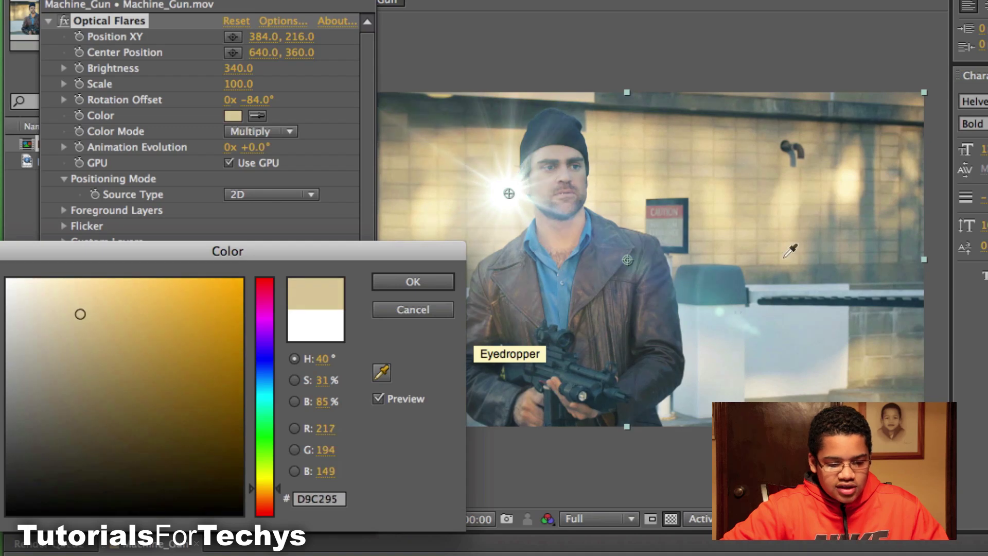
click(562, 324)
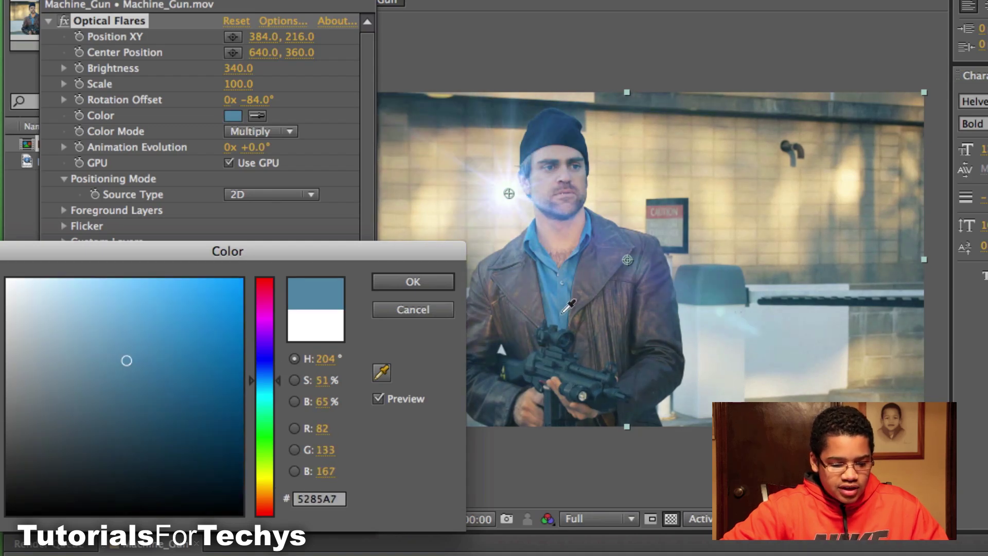
click(419, 282)
click(276, 194)
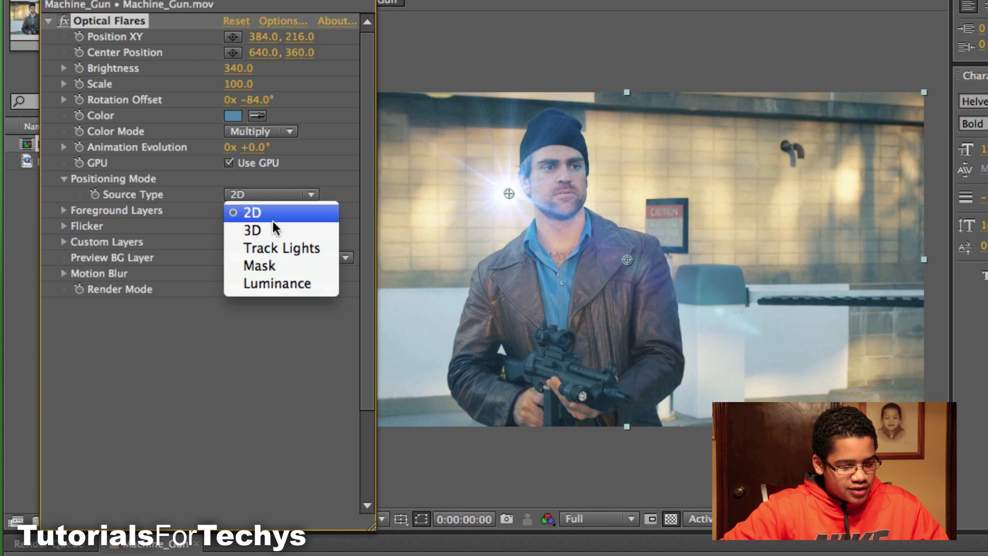
click(273, 207)
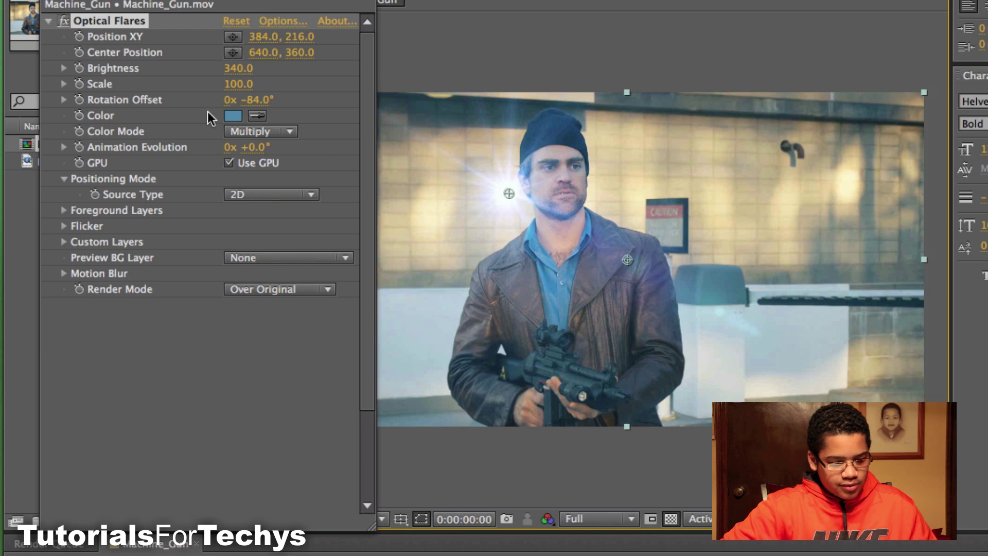
Put the flare on the eye, Center Position 781, 360, Rotation Offset -128°
drag(267, 44, 325, 40)
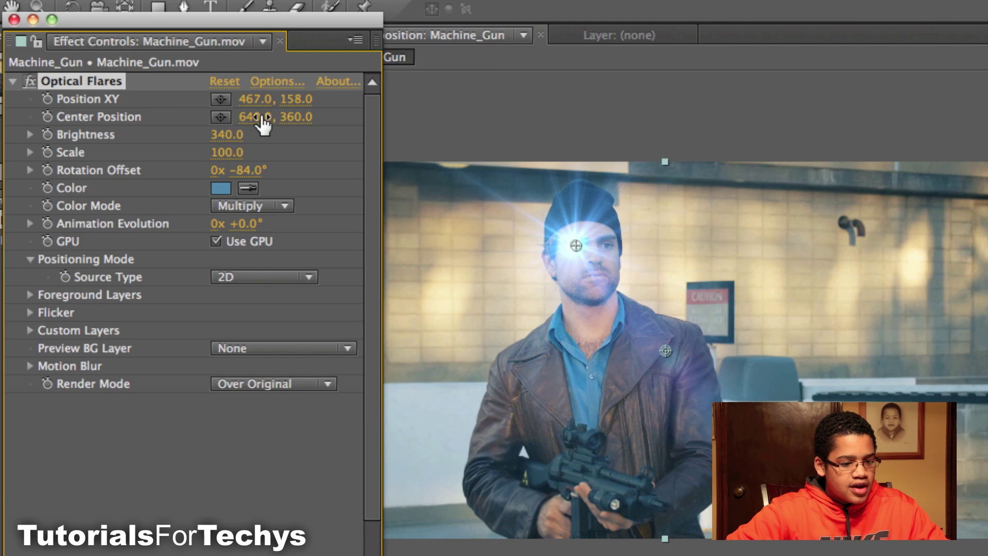
drag(265, 117, 510, 210)
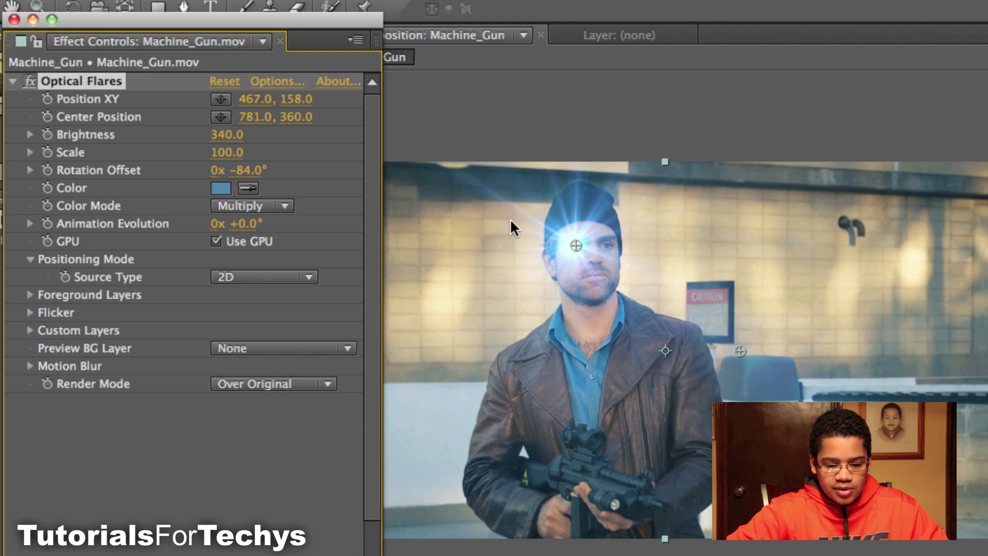
drag(247, 172, 205, 172)
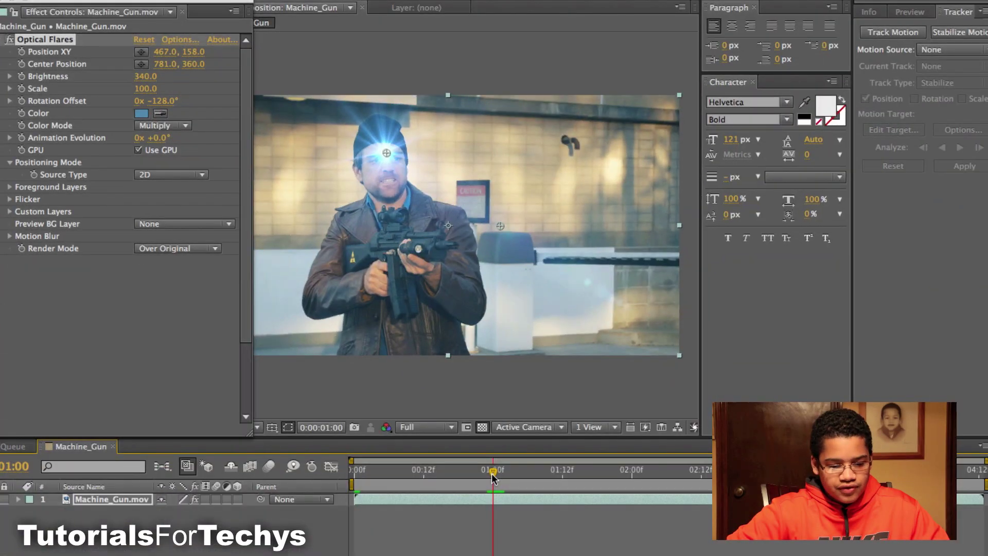
At 0:00, add starting keyframes for the flare's Scale, Position XY and Center Position
key(Home)
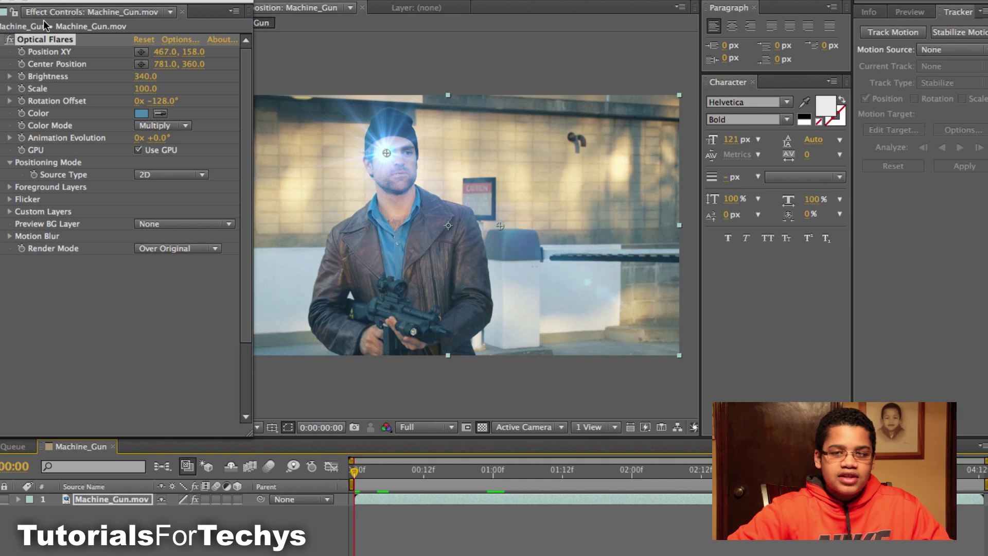
click(22, 88)
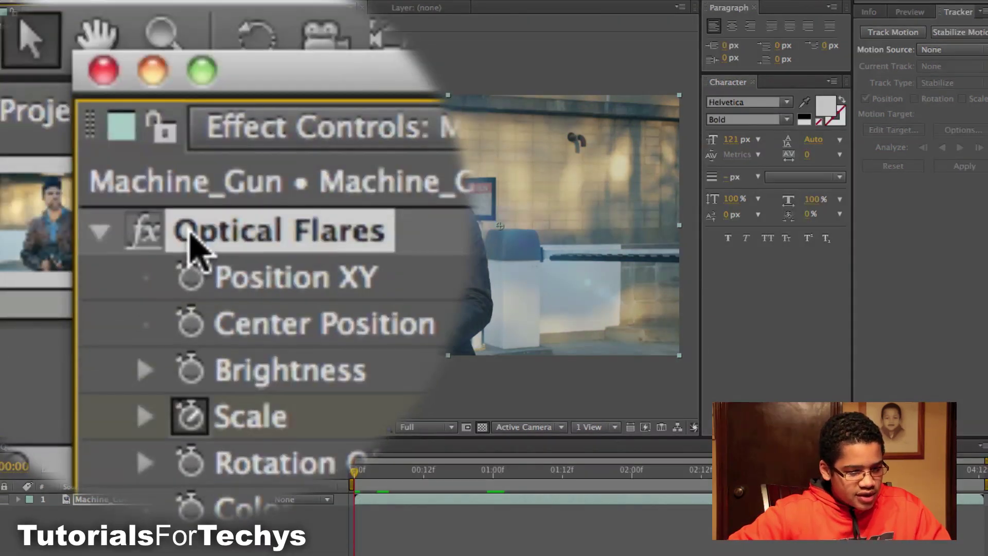
click(190, 225)
click(190, 272)
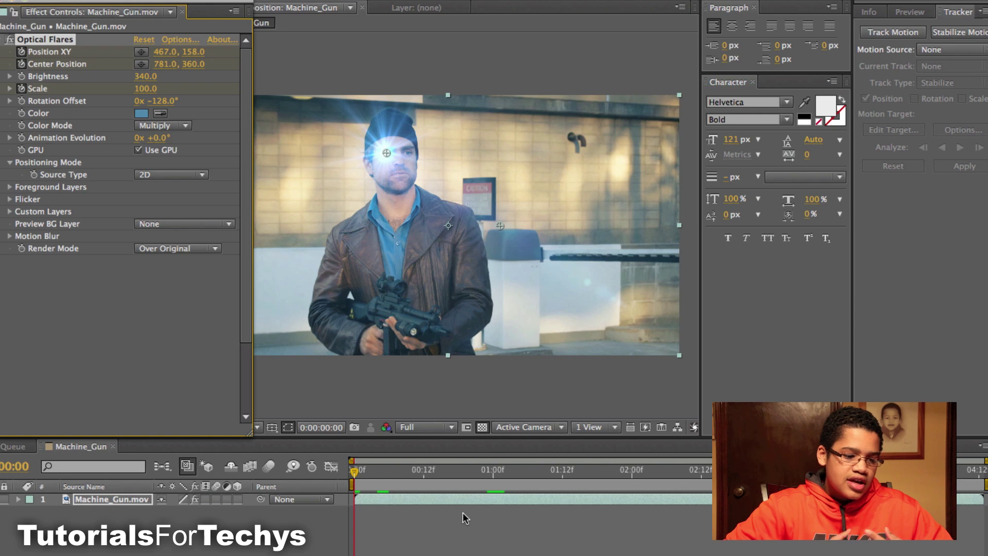
At 01:00, set Position XY 445, 180, Center Position 701, 380 and Scale 620
click(493, 474)
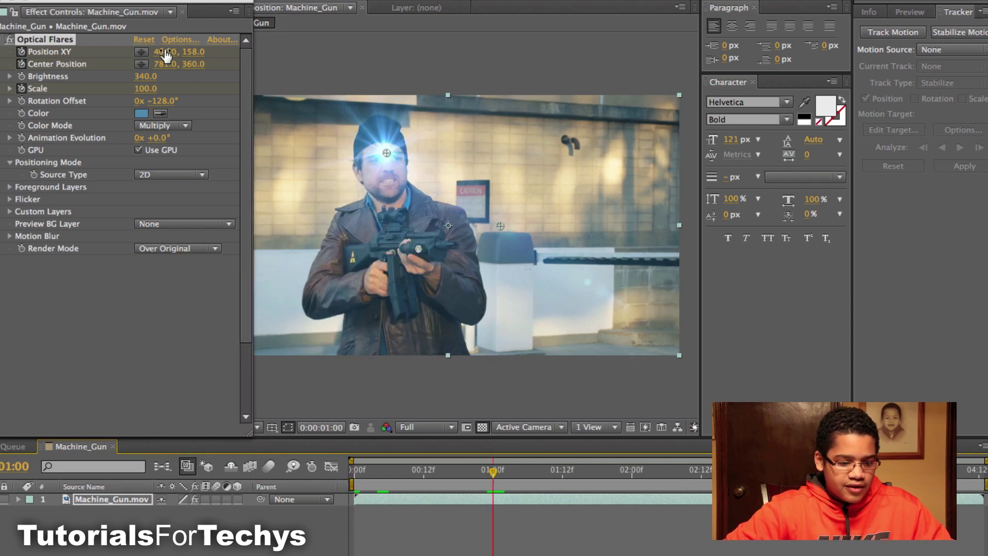
drag(159, 52, 122, 74)
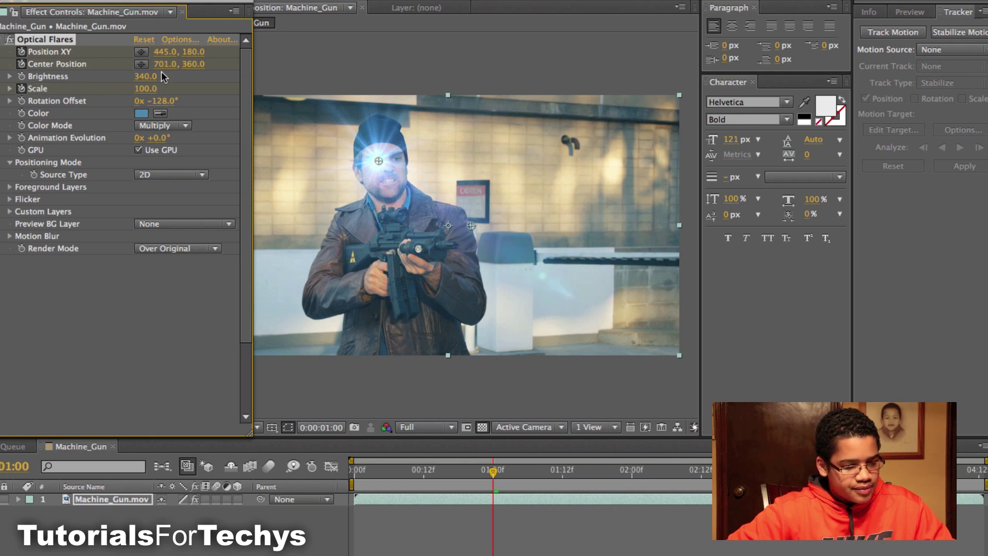
drag(186, 63, 192, 92)
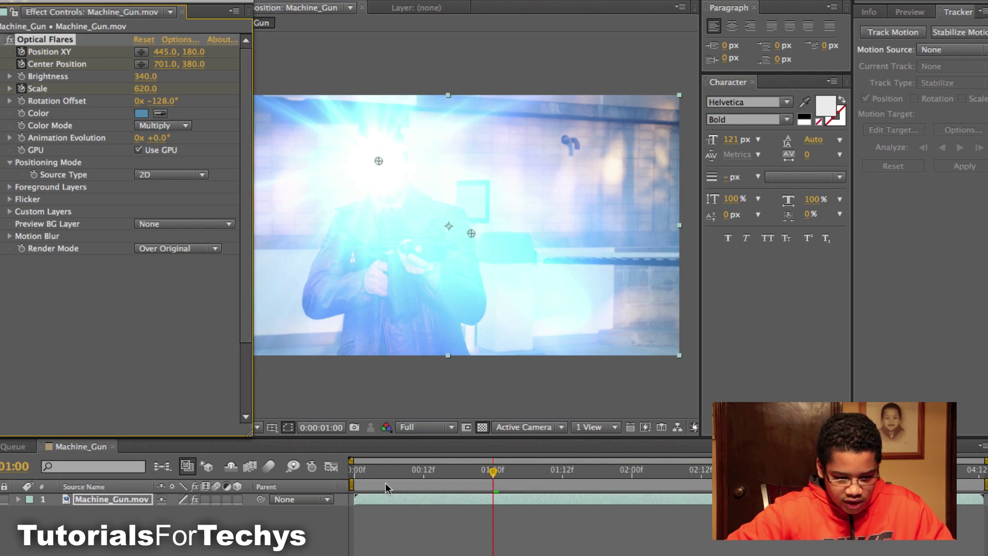
key(Home)
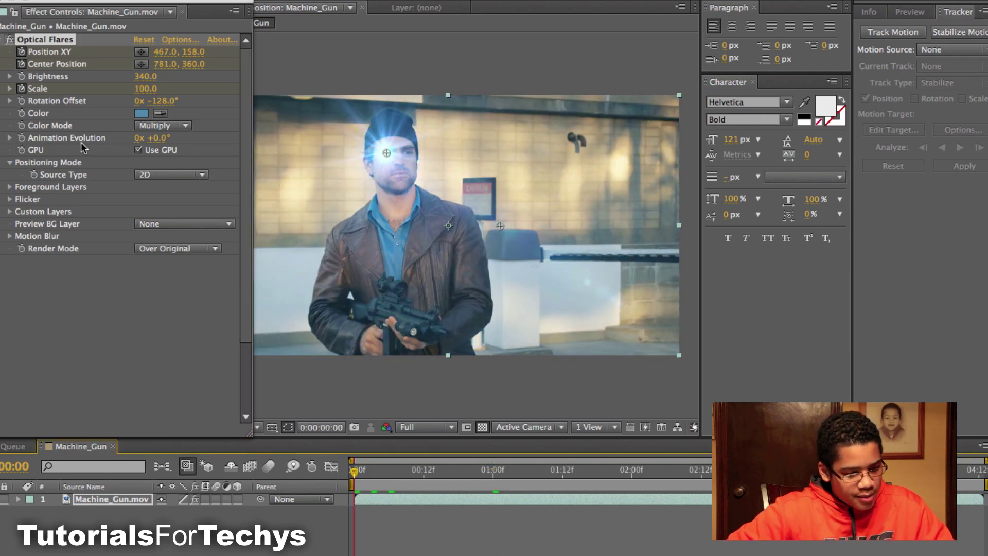
Keyframe Rotation Offset from -128° at 0:00 to 1x +314° at 01:00
click(20, 104)
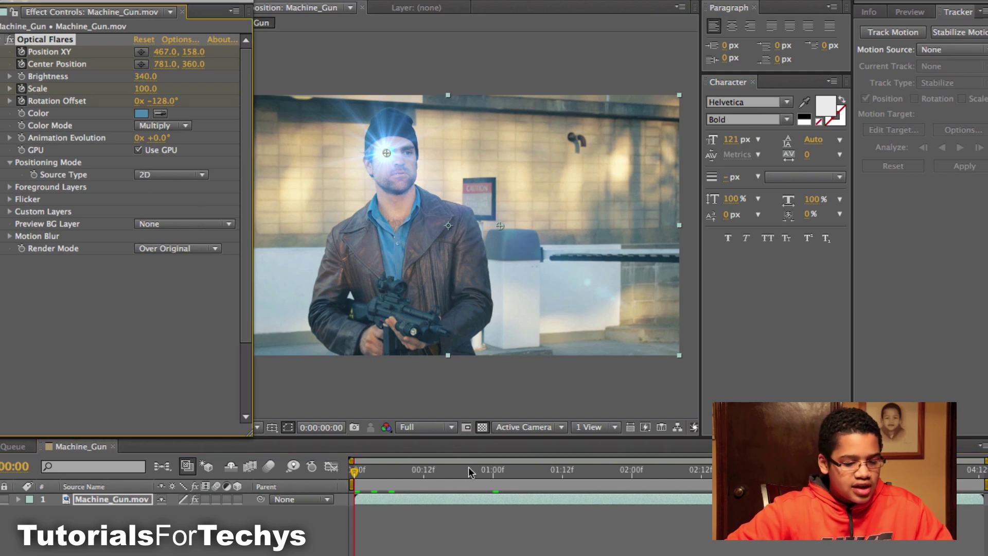
click(493, 474)
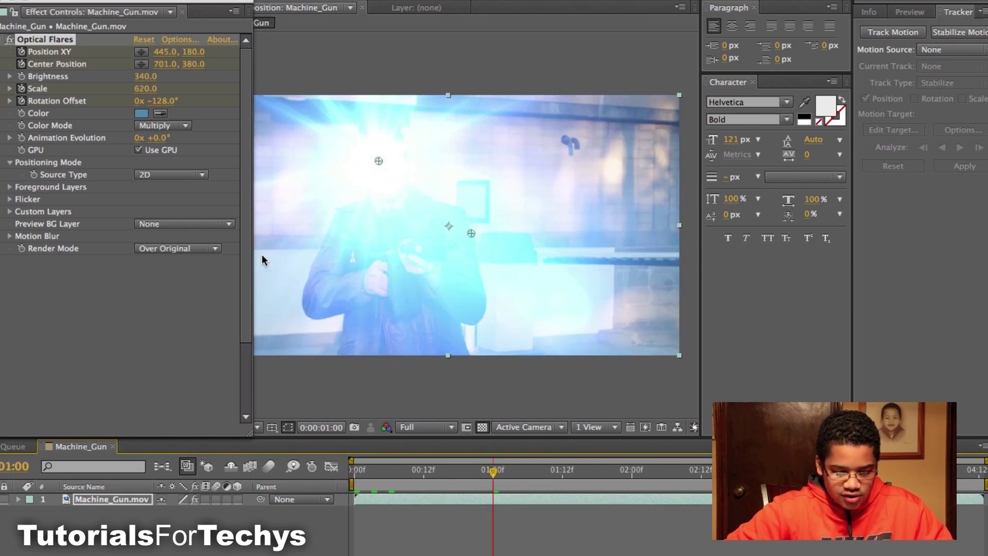
click(156, 101)
drag(156, 100, 674, 95)
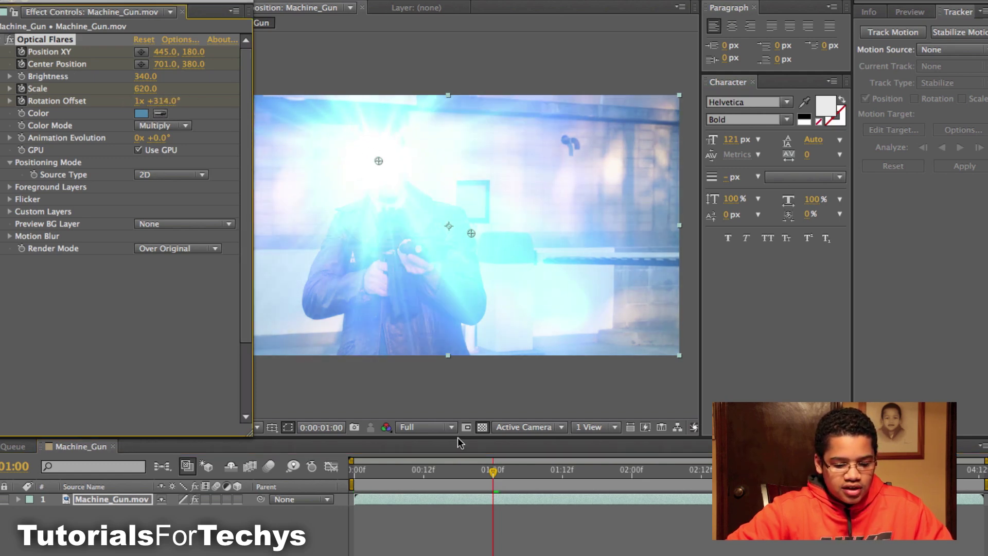
Play the flare animation from the start twice to preview it
key(Home)
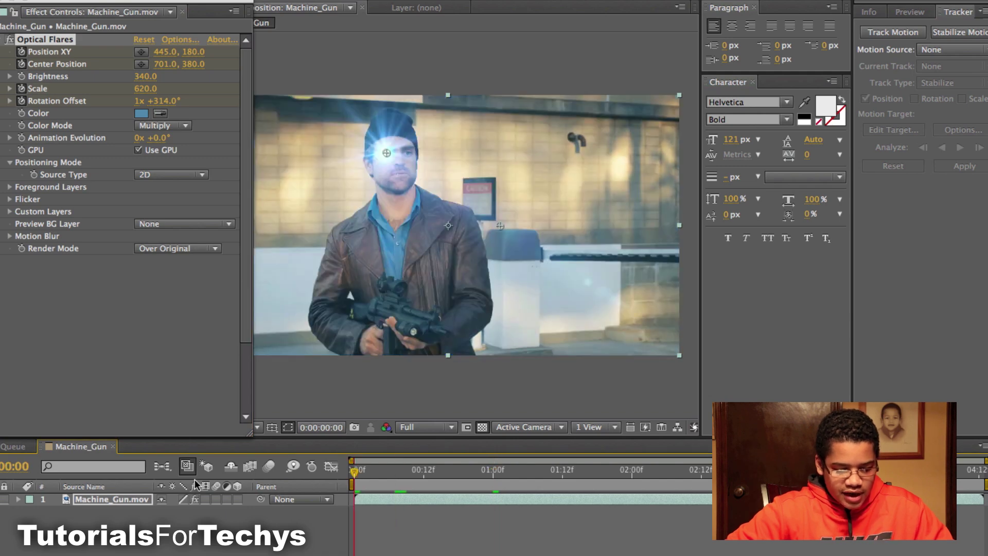
key(space)
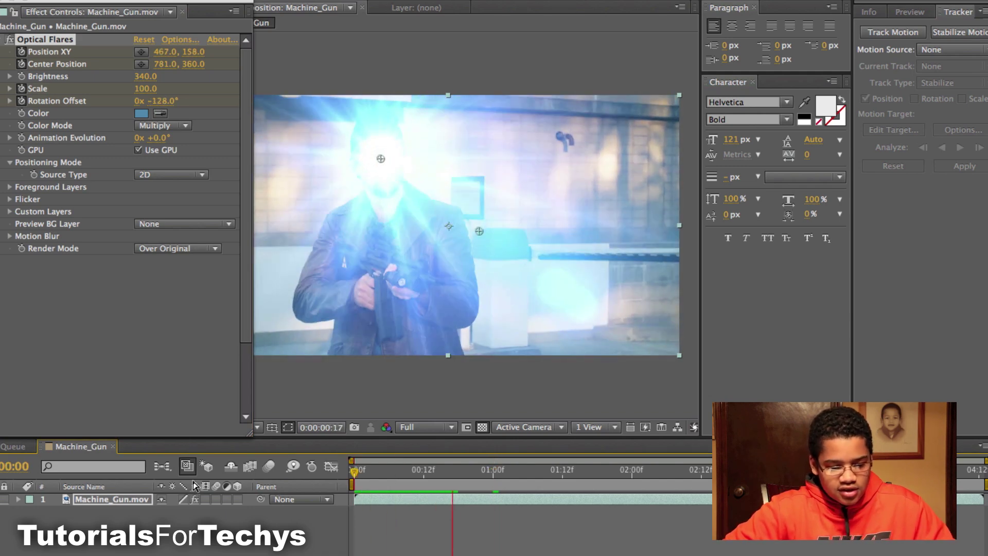
key(space)
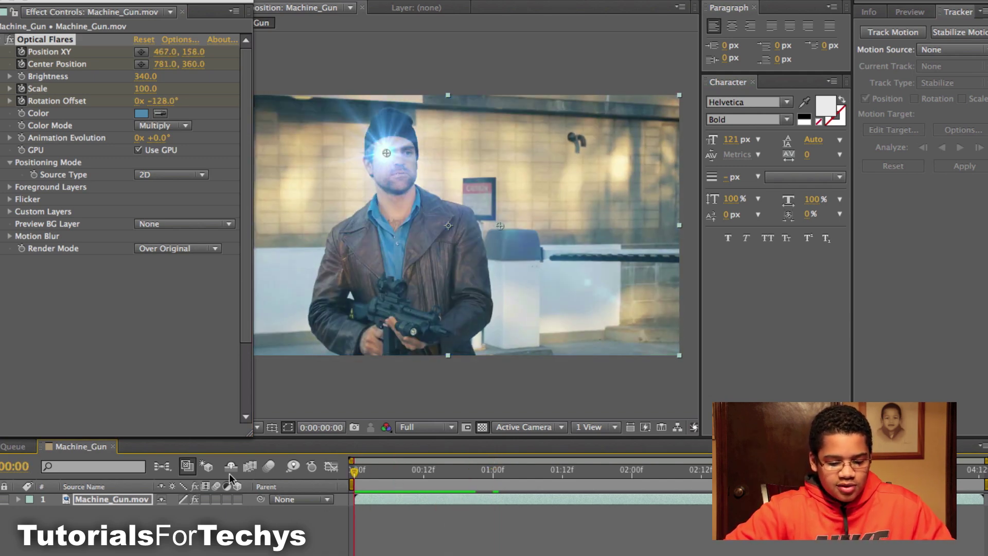
key(space)
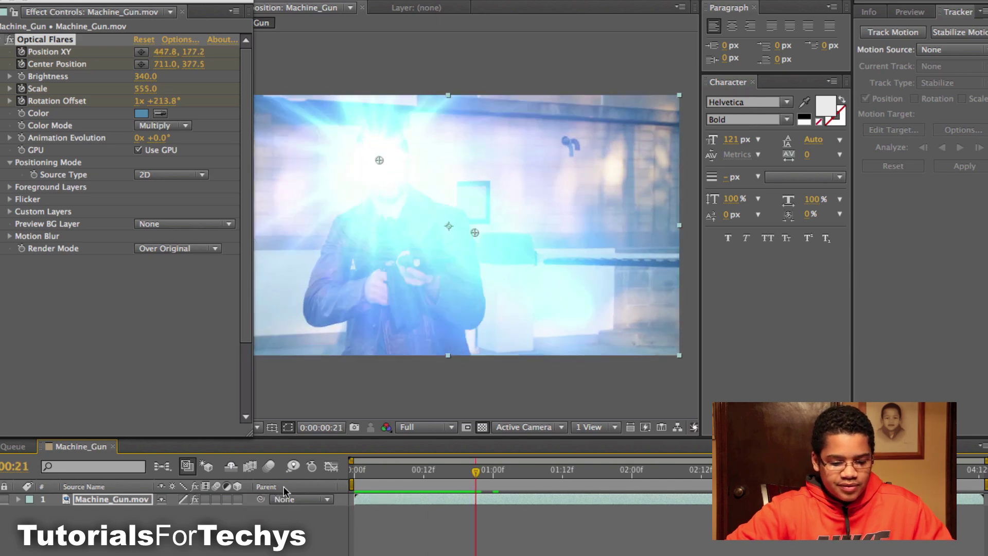
key(space)
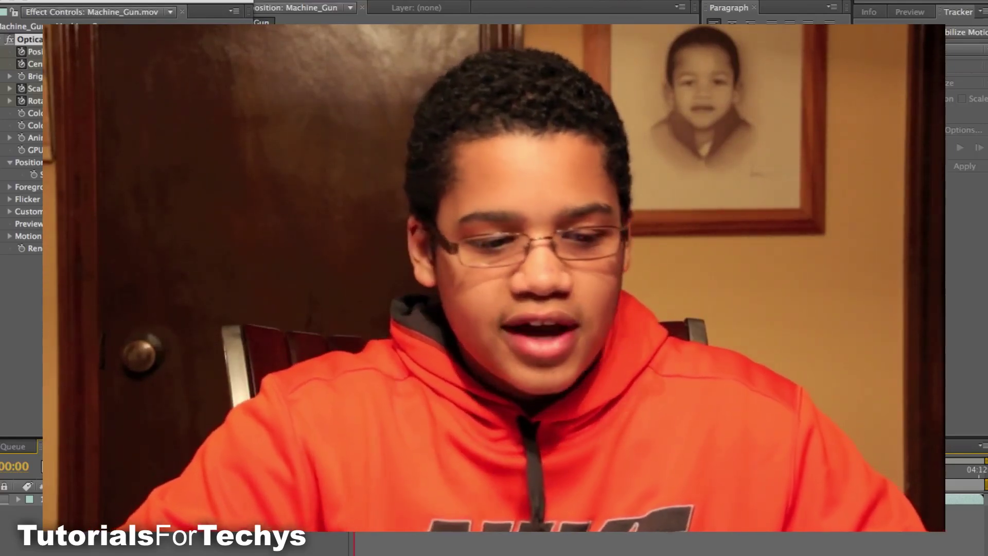
Swap Effect Controls back to the Project panel with F3
key(F3)
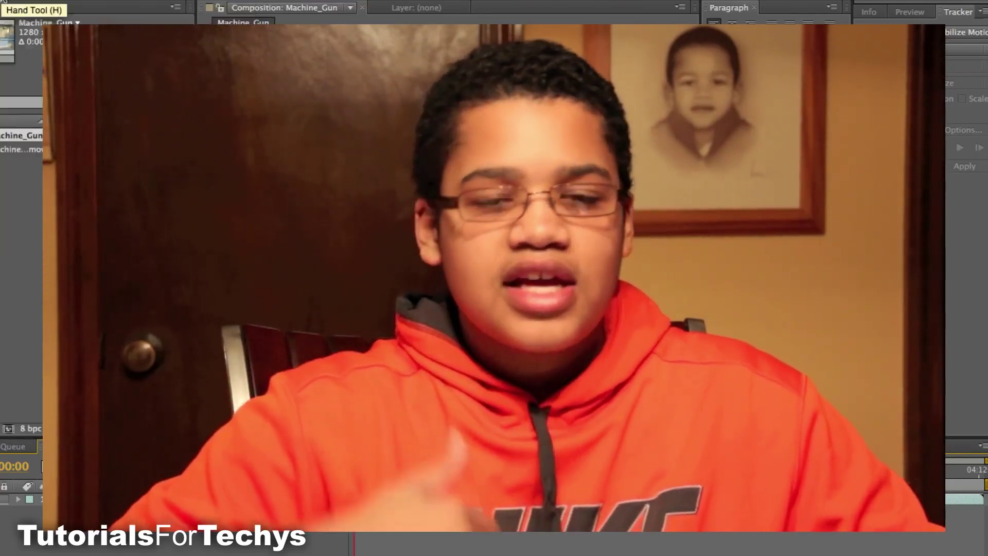